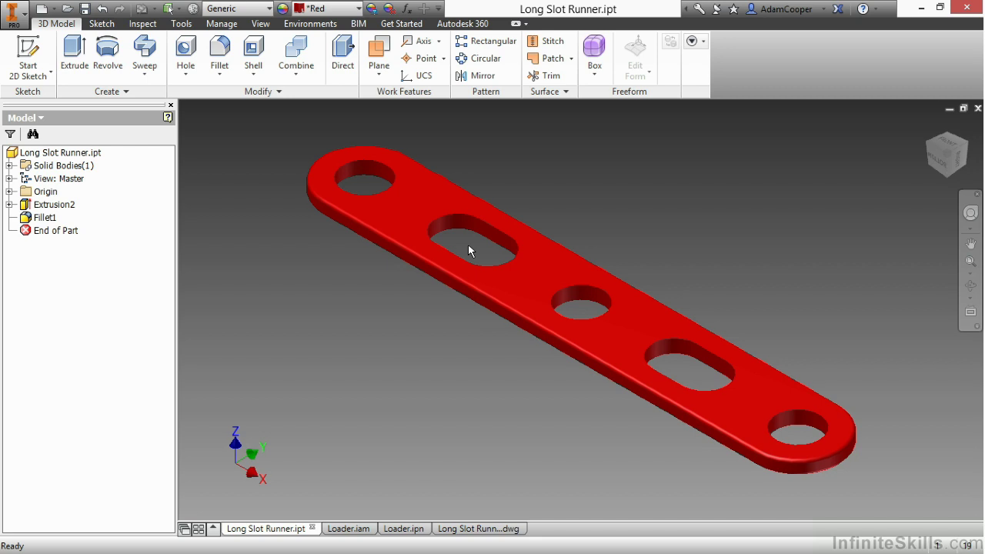
Review the Loader assembly, exploded presentation and runner drawing, then return to the part
{"action": "left_click", "coordinate": [351, 528]}
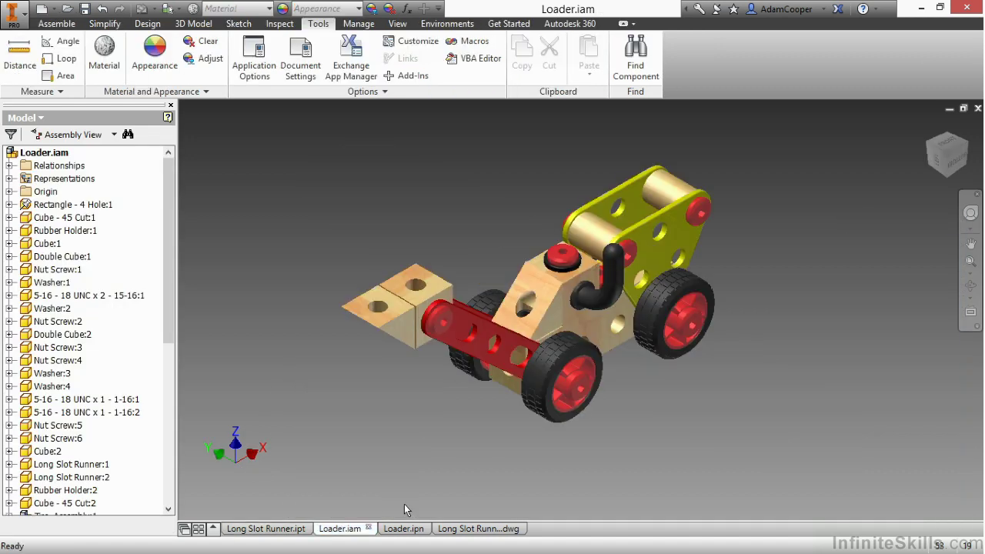
{"action": "left_click", "coordinate": [485, 341]}
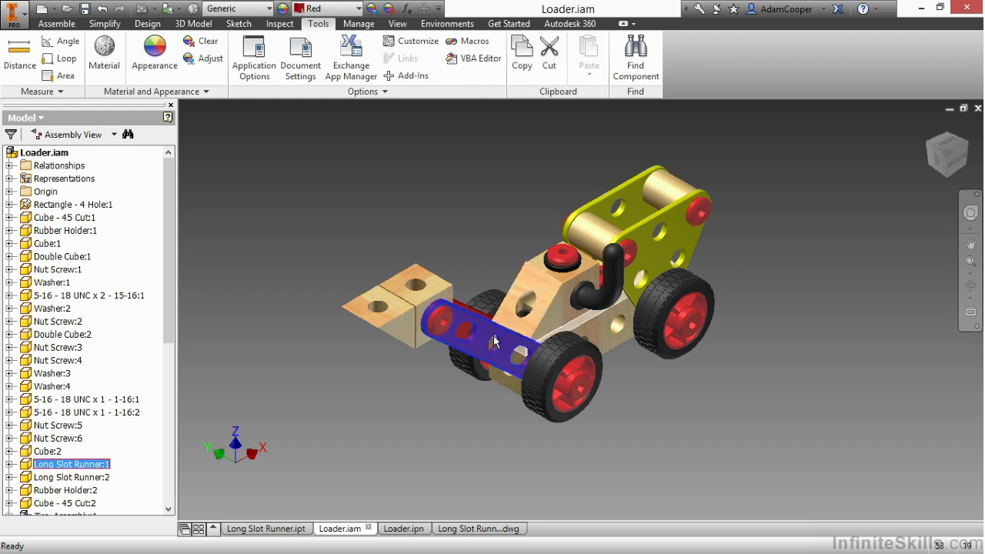
{"action": "left_click", "coordinate": [431, 305]}
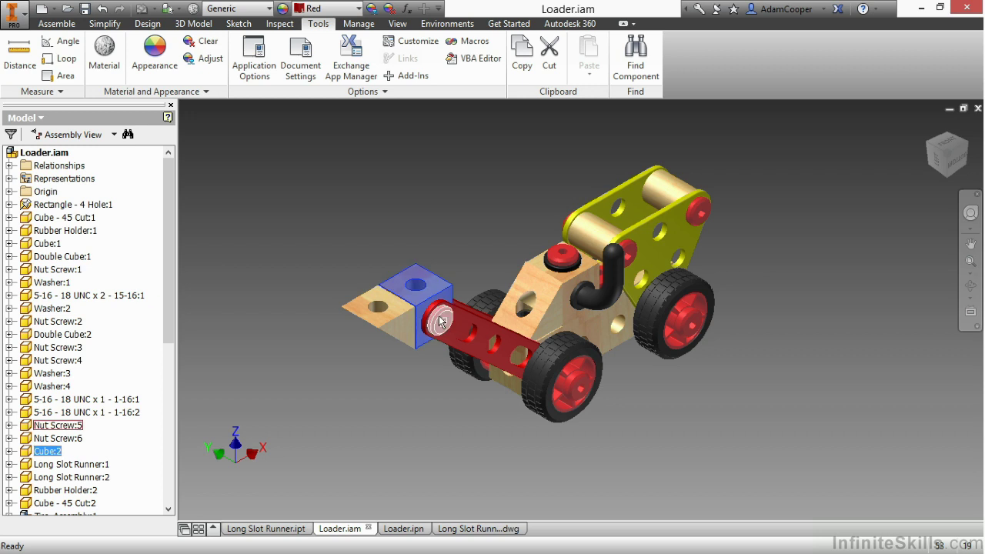
{"action": "left_click", "coordinate": [562, 377]}
{"action": "left_click", "coordinate": [390, 420]}
{"action": "left_click", "coordinate": [399, 529]}
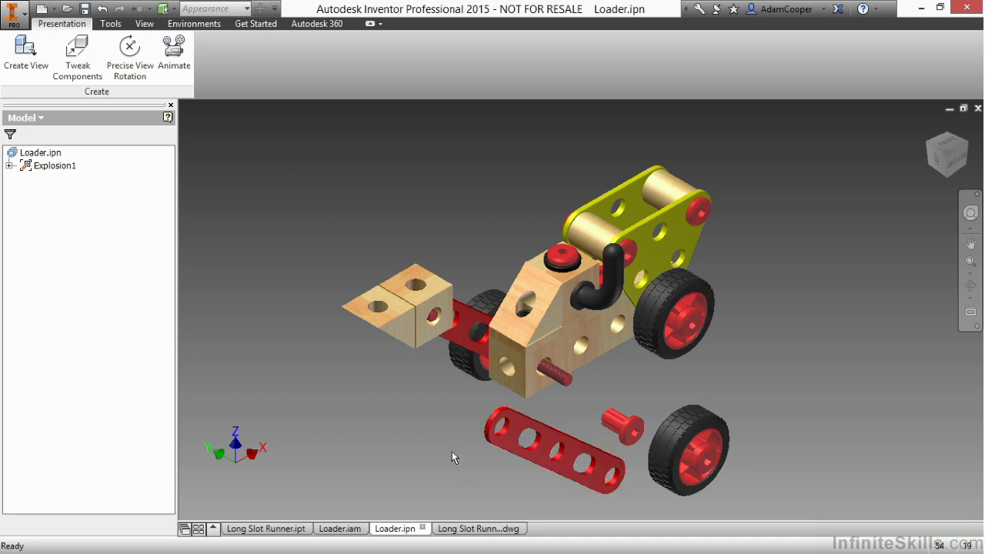
{"action": "left_click", "coordinate": [466, 528]}
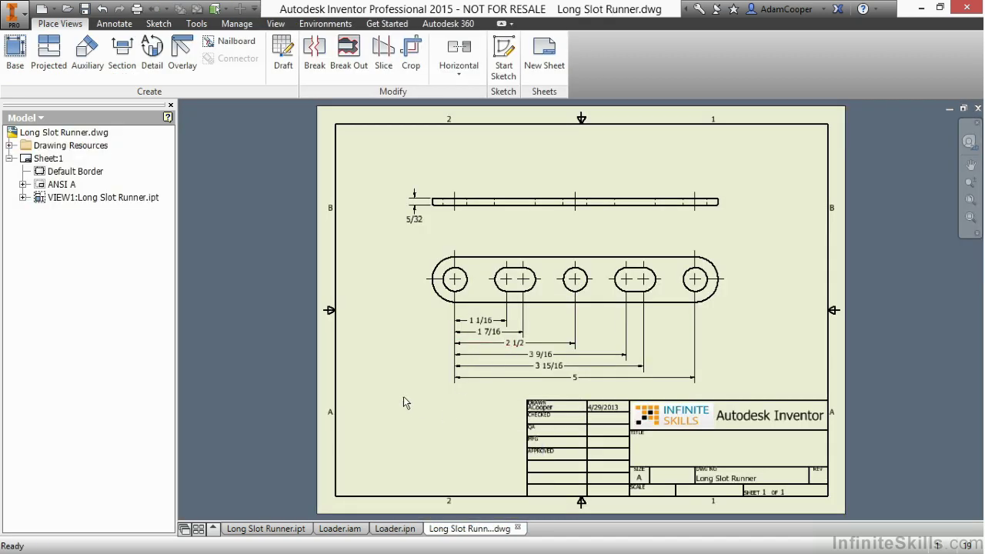
{"action": "mouse_move", "coordinate": [267, 533]}
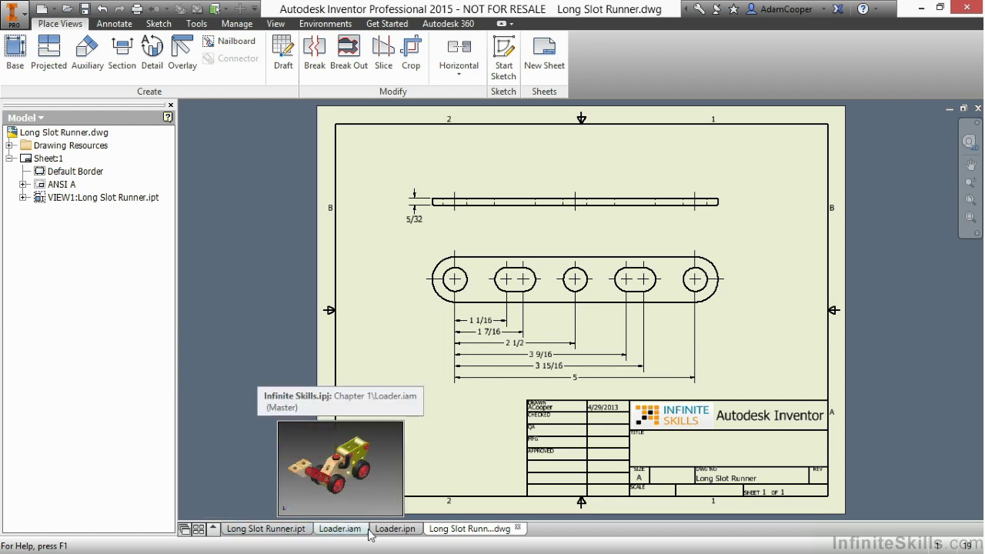
{"action": "left_click", "coordinate": [278, 531]}
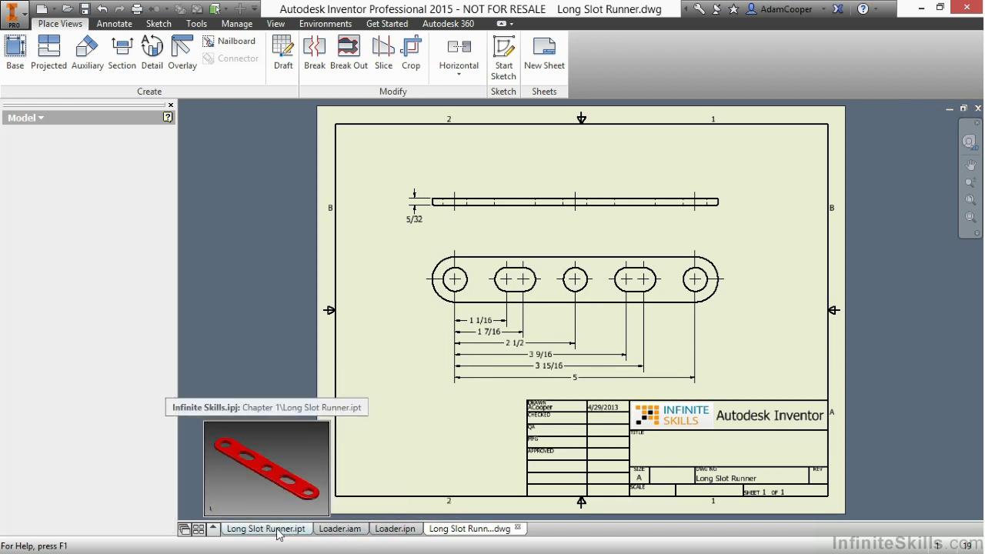
Change Extrusion2's 5.000 overall length to 8 in and rebuild the part
{"action": "right_click", "coordinate": [55, 212]}
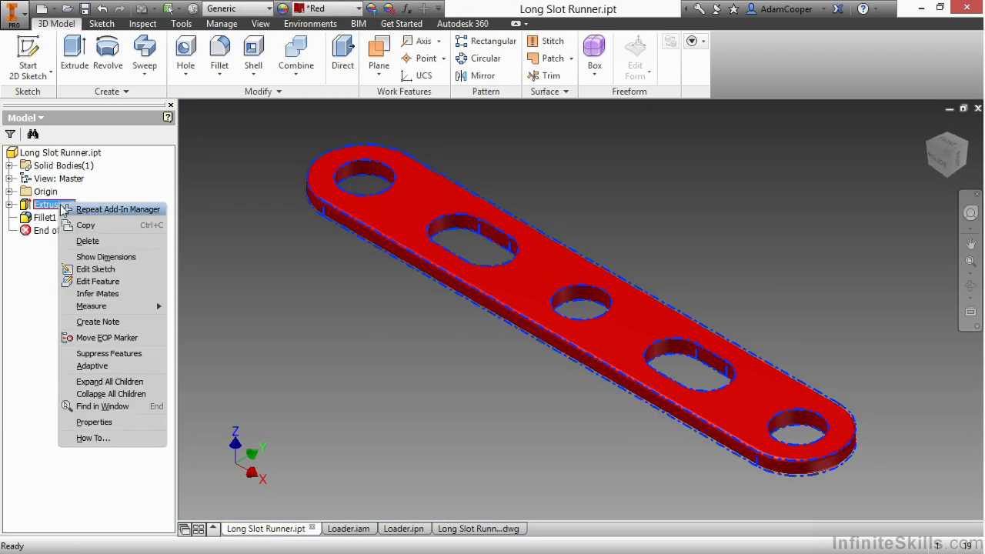
{"action": "left_click", "coordinate": [103, 259]}
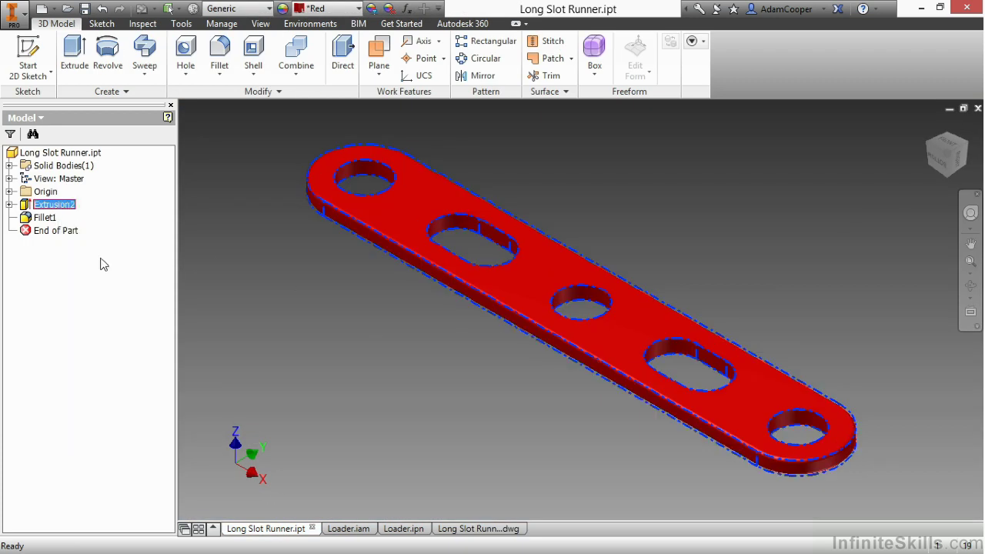
{"action": "double_click", "coordinate": [665, 235]}
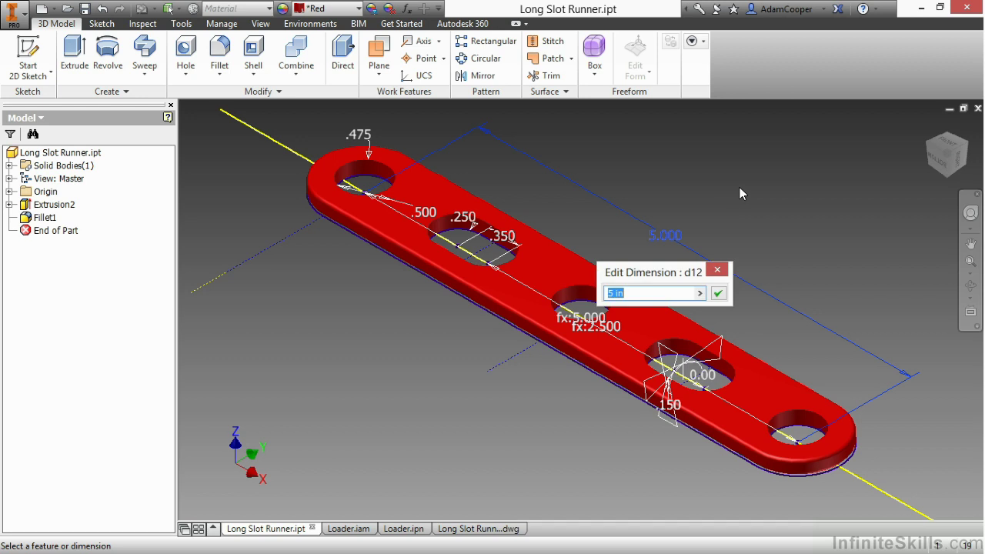
{"action": "type", "text": "8"}
{"action": "key", "text": "Return"}
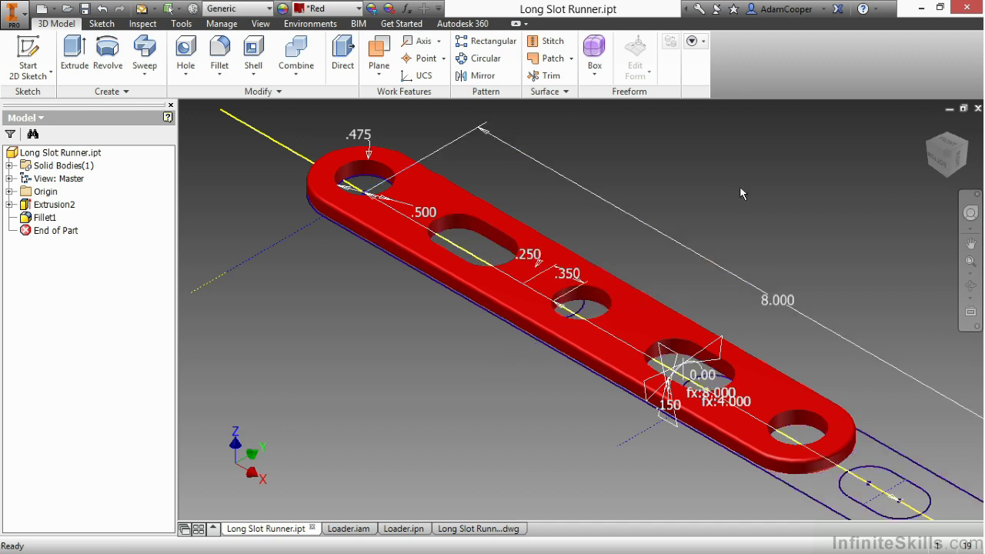
{"action": "middle_click_drag", "start_coordinate": [730, 209], "coordinate": [555, 118]}
{"action": "scroll", "coordinate": [562, 262], "scroll_direction": "down", "scroll_amount": 4}
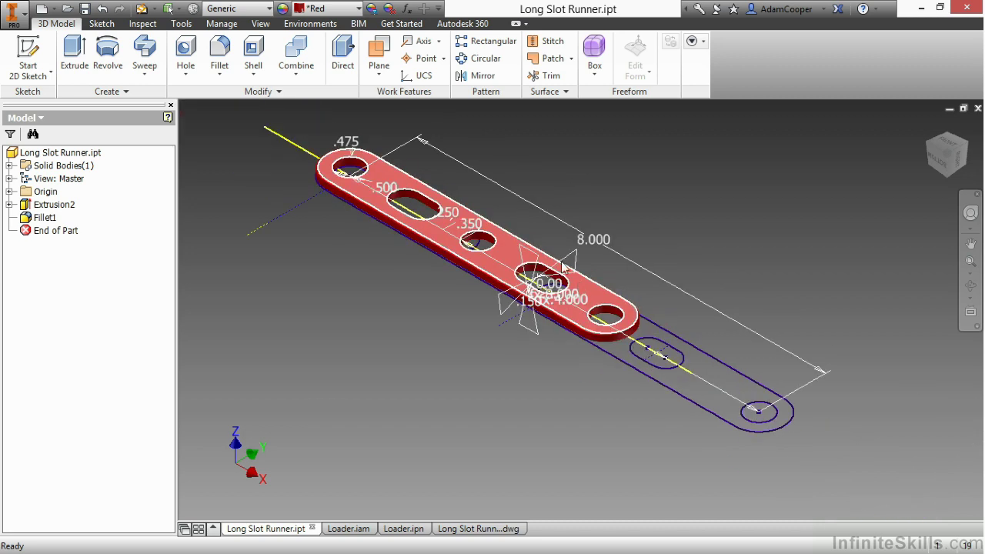
{"action": "left_click", "coordinate": [142, 9]}
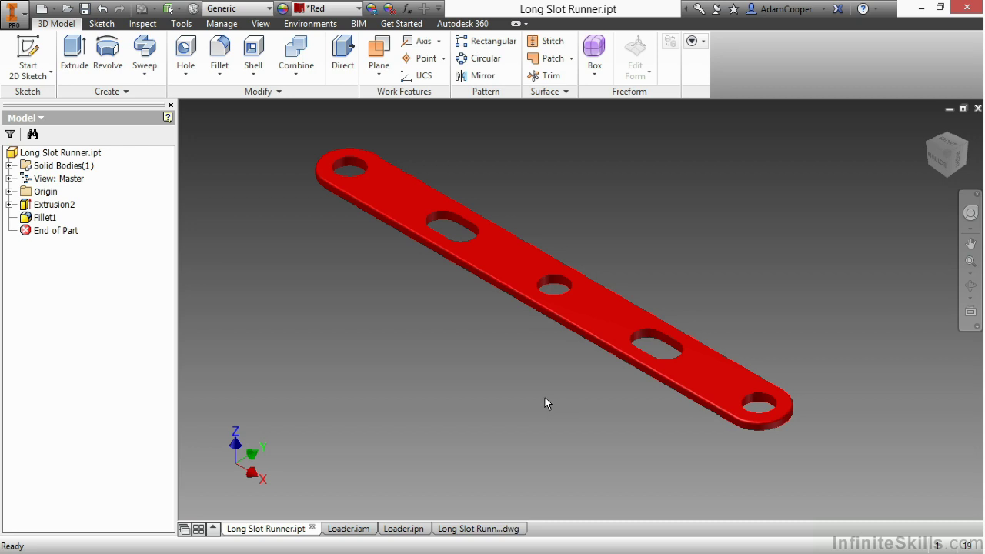
Locate the Long Slot Runner by selecting it in the Loader assembly view
{"action": "left_click", "coordinate": [351, 529]}
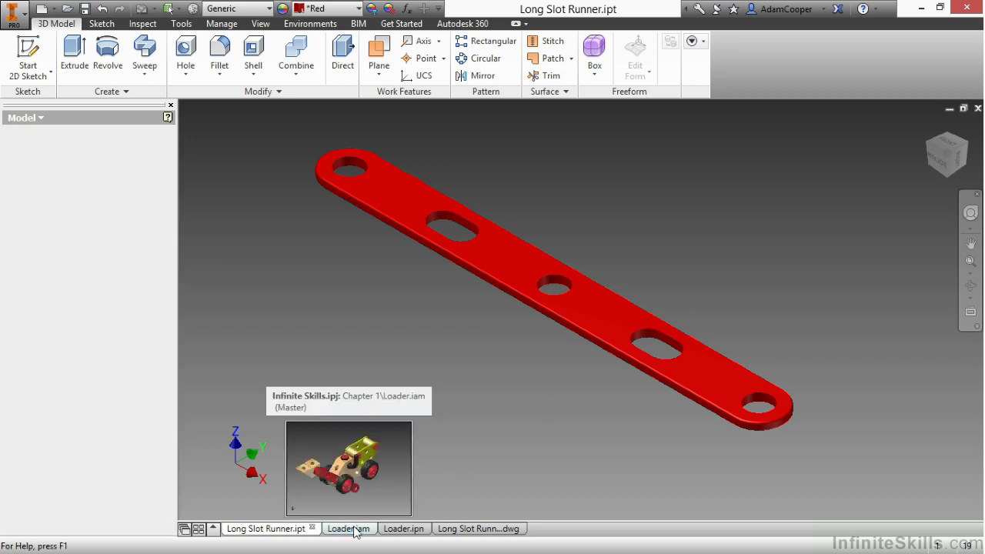
{"action": "left_click", "coordinate": [625, 398]}
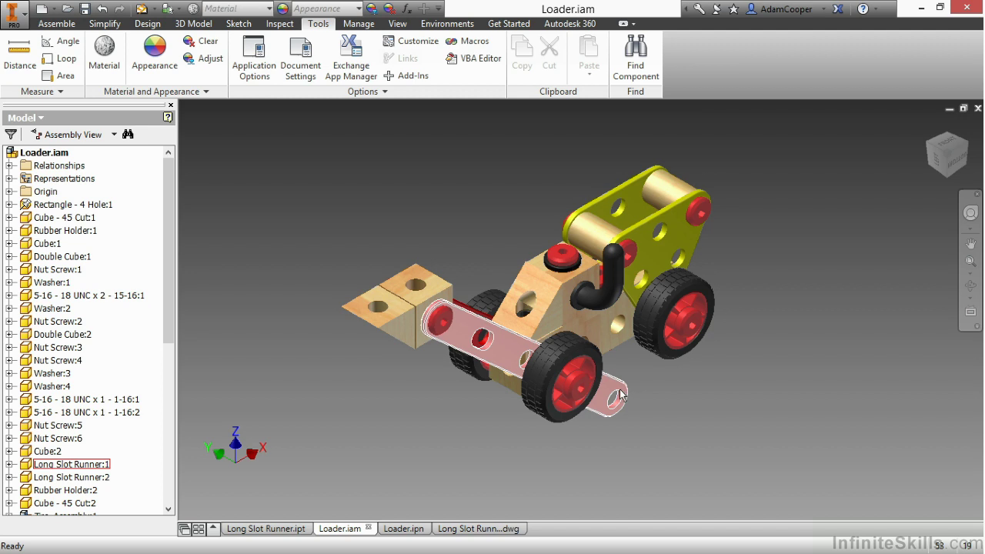
{"action": "left_click", "coordinate": [531, 434]}
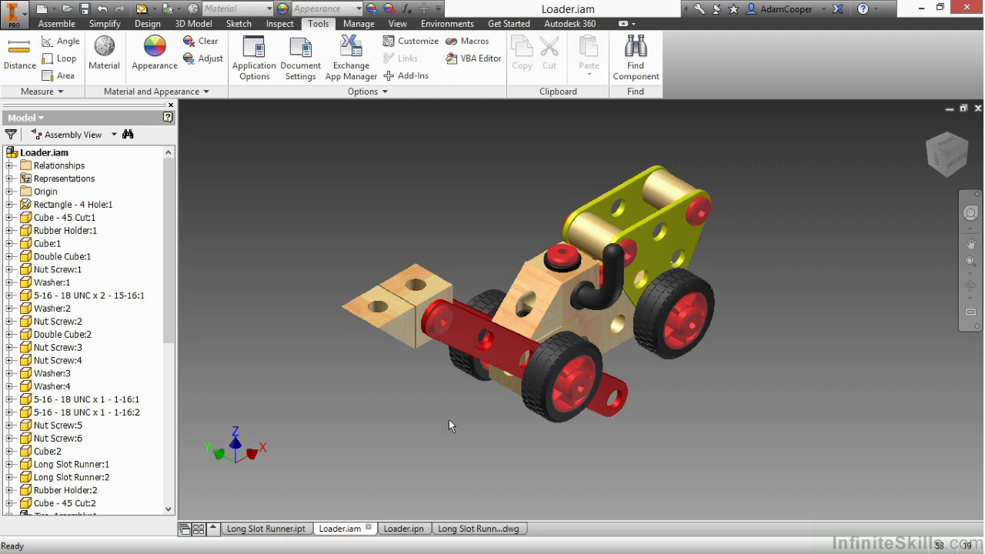
{"action": "left_click", "coordinate": [462, 350]}
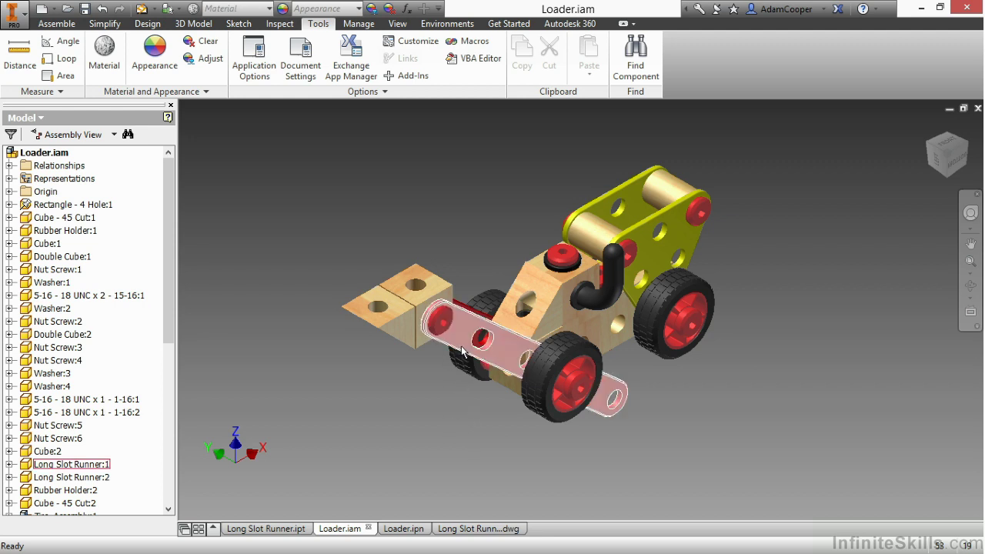
{"action": "left_click", "coordinate": [427, 413]}
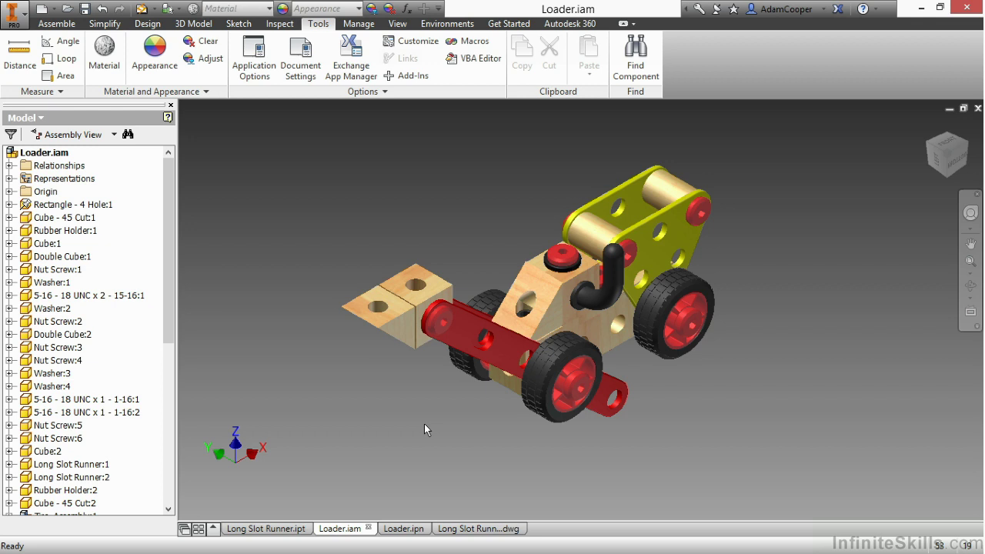
{"action": "left_click", "coordinate": [458, 354]}
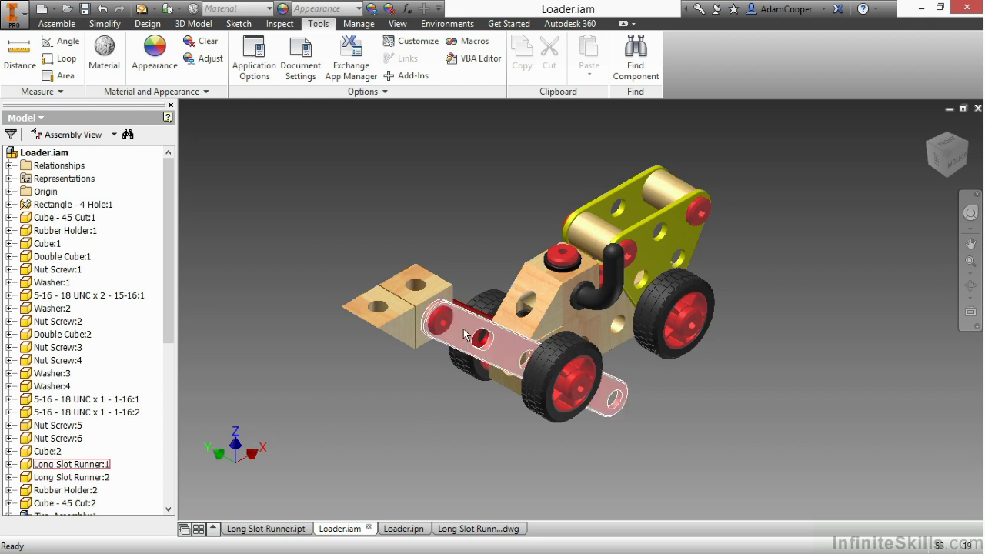
{"action": "left_click", "coordinate": [428, 416]}
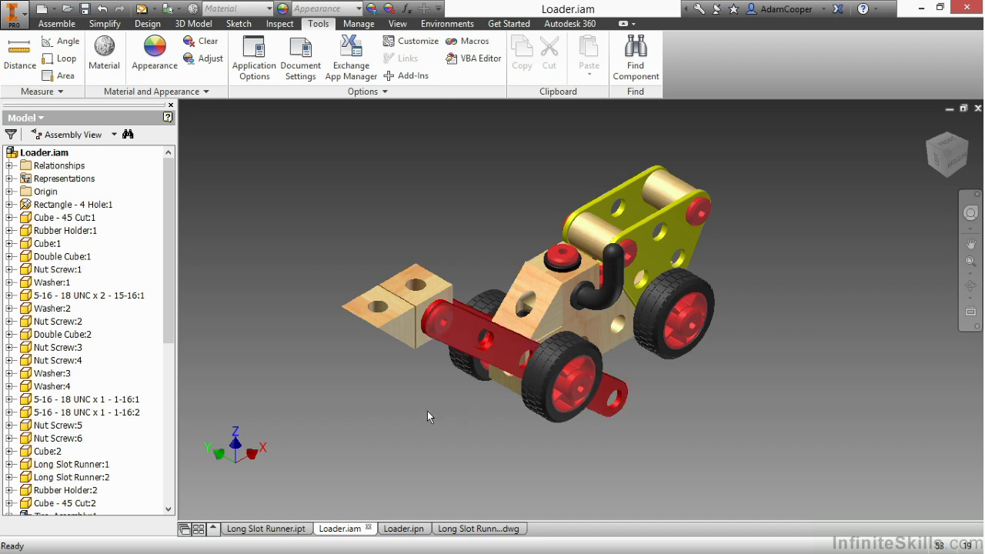
Select Long Slot Runner:1 and :2 in the browser, then update the assembly
{"action": "left_click", "coordinate": [104, 466]}
{"action": "left_click", "coordinate": [106, 477], "text": "ctrl"}
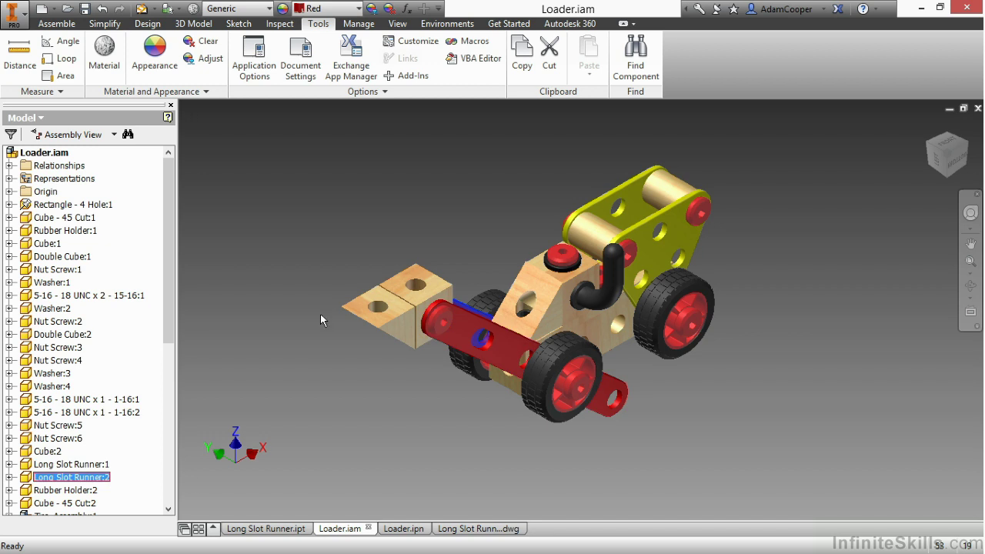
{"action": "key", "text": "Escape"}
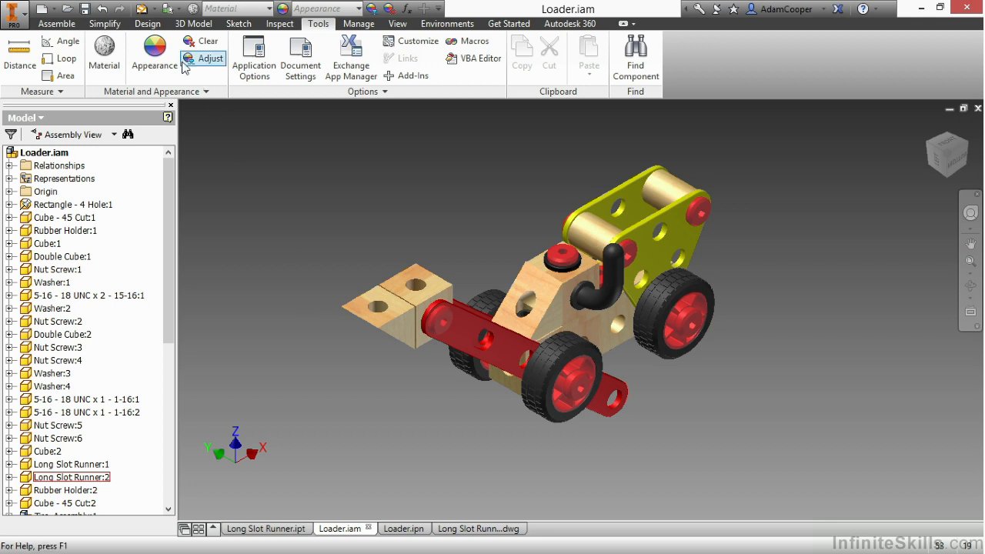
{"action": "left_click", "coordinate": [143, 9]}
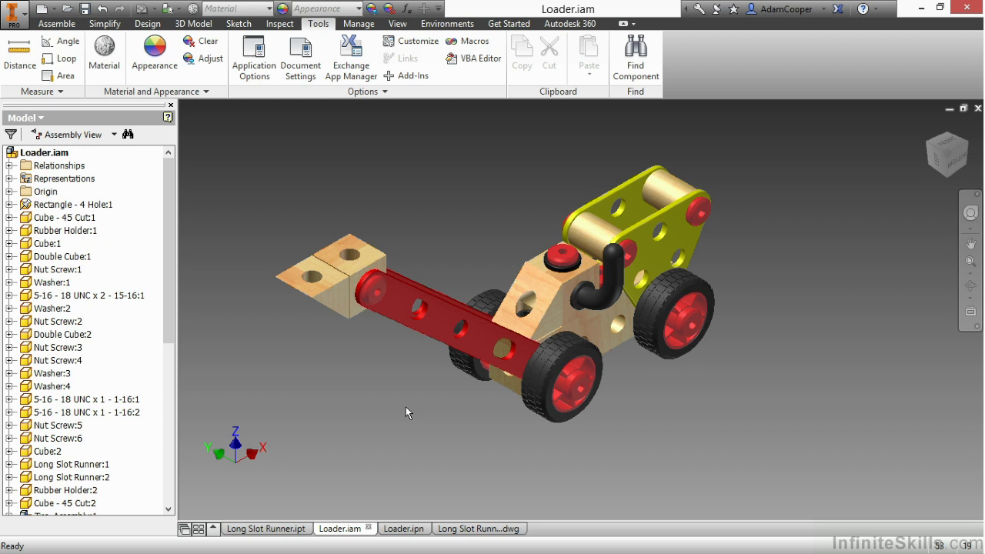
Check the Loader exploded presentation, then the runner drawing showing the 8 overall length
{"action": "left_click", "coordinate": [412, 530]}
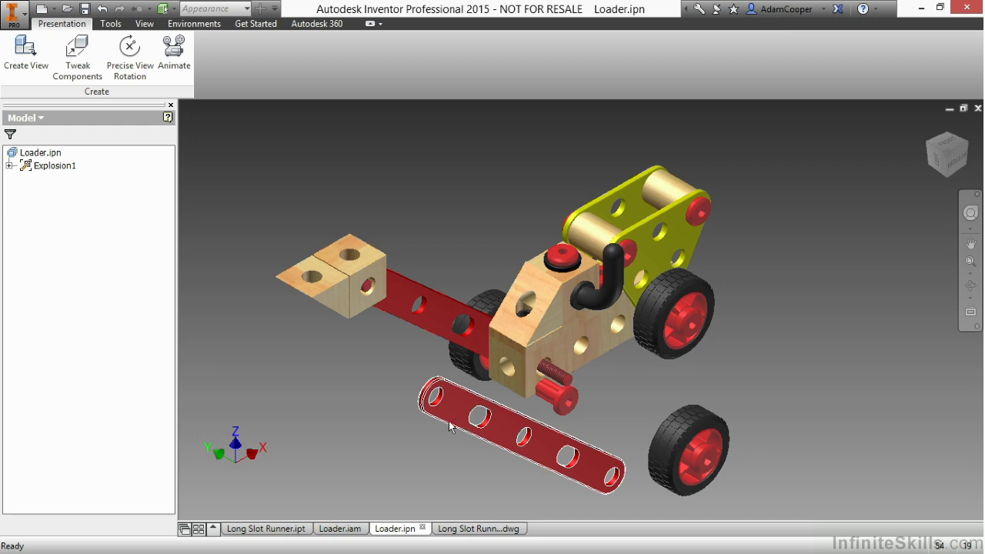
{"action": "left_click", "coordinate": [454, 530]}
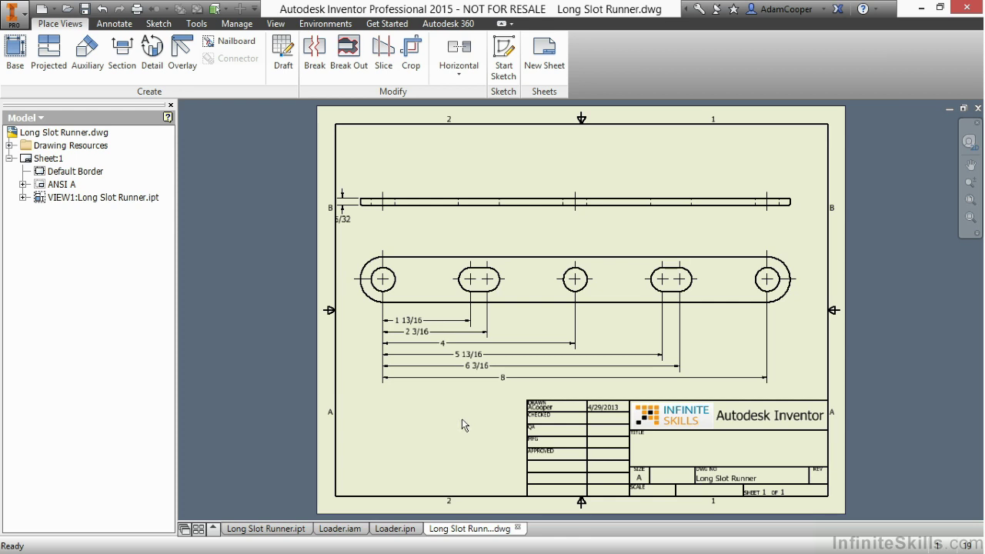
Shorten Extrusion2's length from 8.000 to 5.5, rebuild, and return to the Loader assembly
{"action": "left_click", "coordinate": [287, 529]}
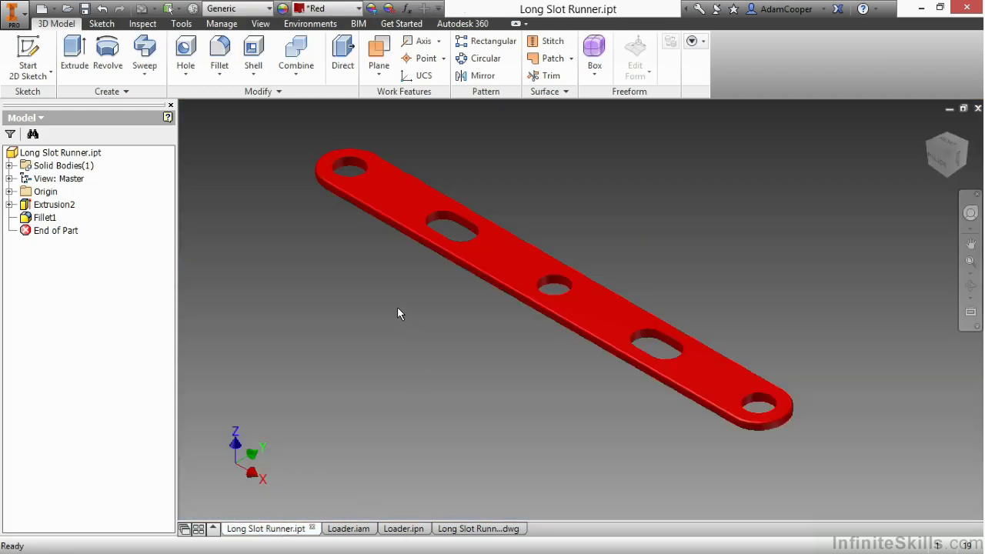
{"action": "right_click", "coordinate": [52, 205]}
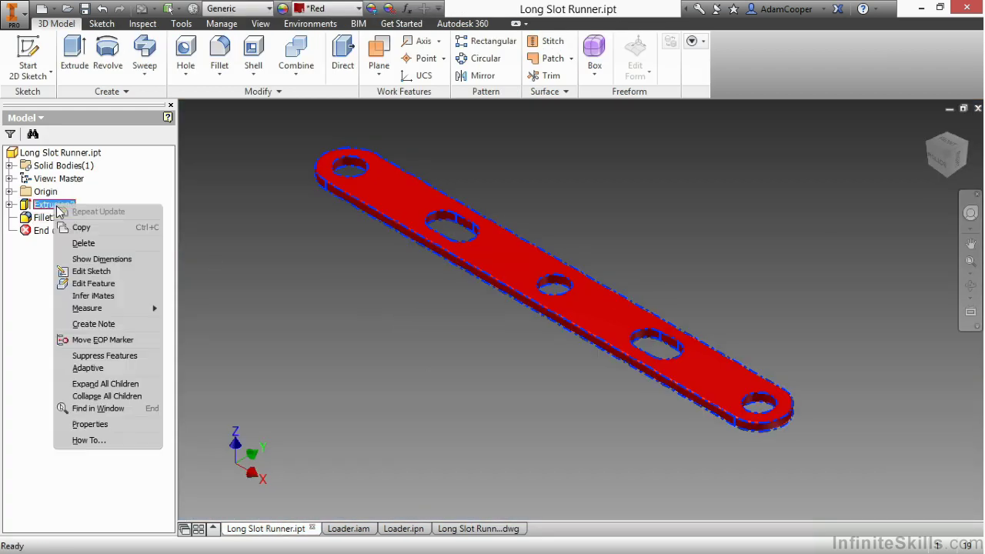
{"action": "left_click", "coordinate": [127, 260]}
{"action": "left_click", "coordinate": [593, 240]}
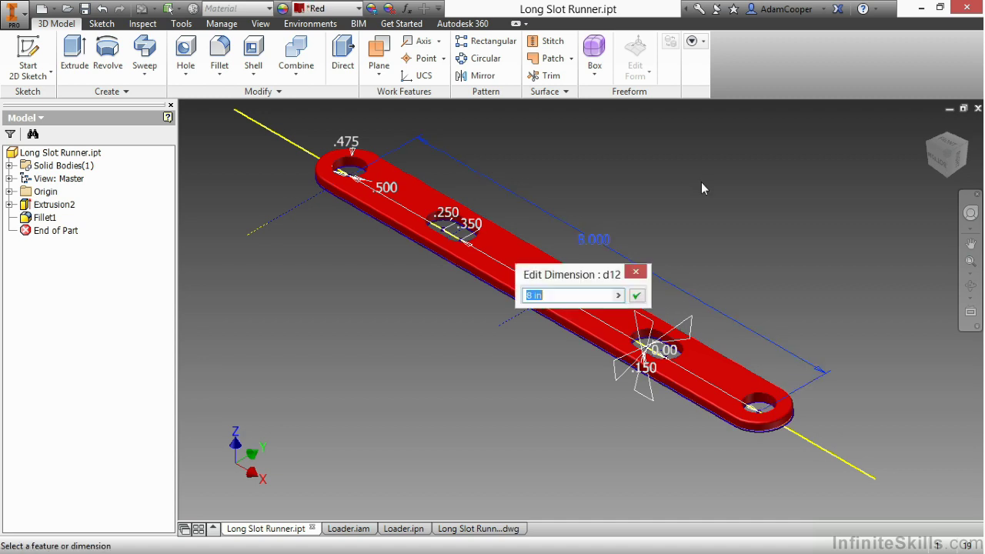
{"action": "type", "text": "5.5"}
{"action": "key", "text": "Return"}
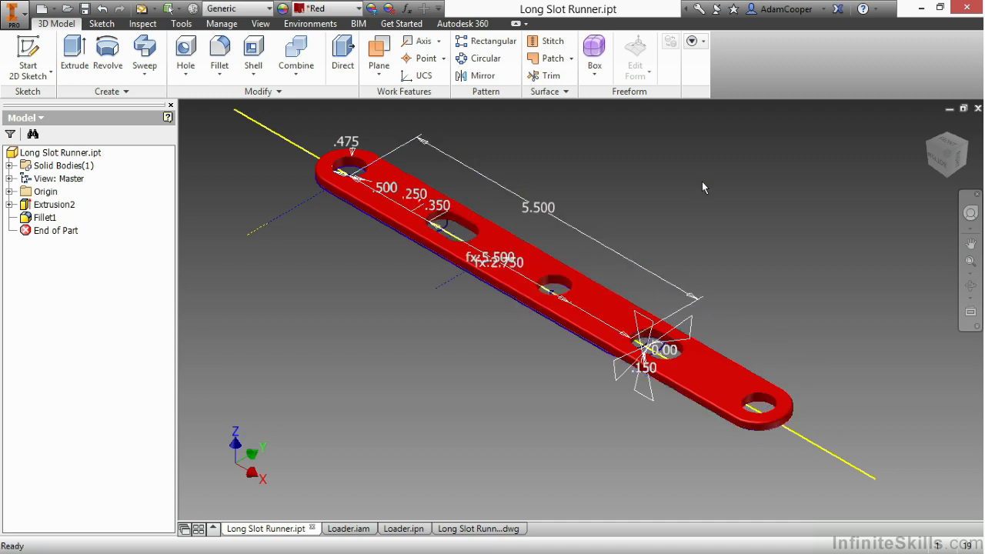
{"action": "left_click", "coordinate": [143, 8]}
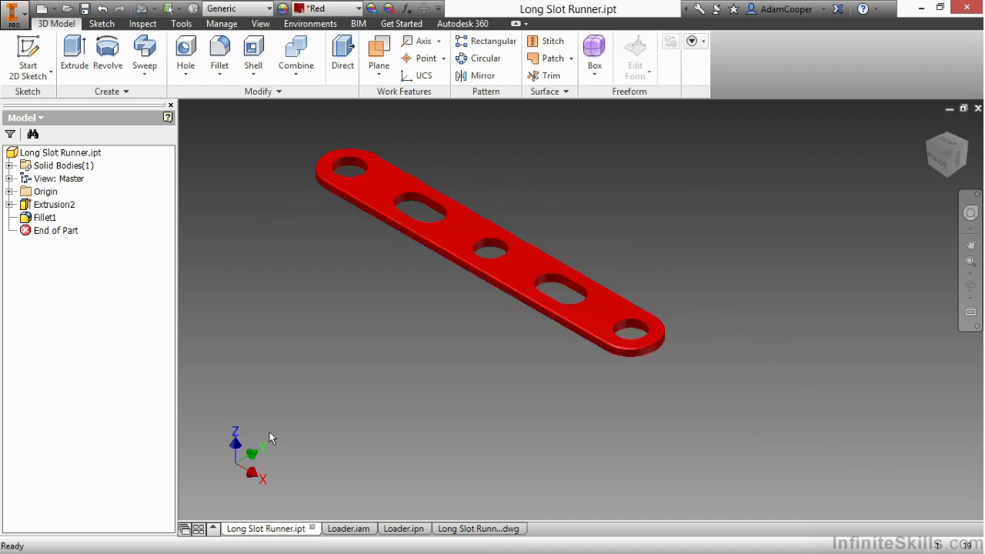
{"action": "left_click", "coordinate": [345, 529]}
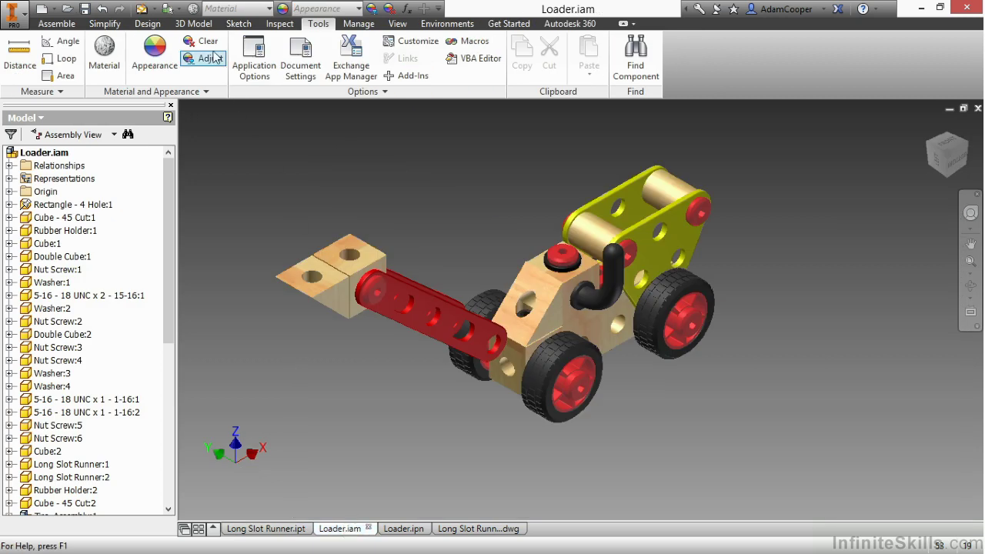
Update the Loader assembly, then check the presentation and the drawing now reading 5 1/2
{"action": "left_click", "coordinate": [150, 9]}
{"action": "left_click", "coordinate": [396, 529]}
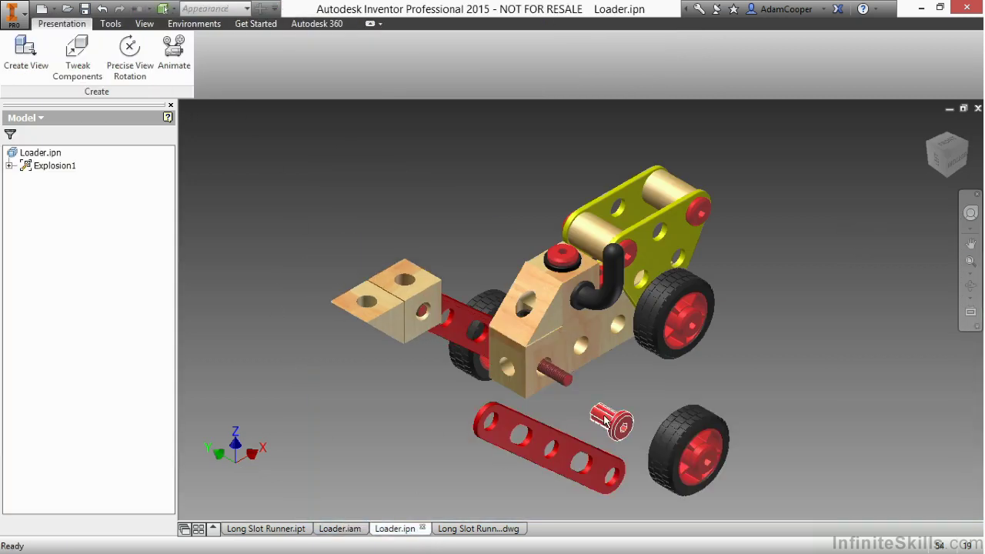
{"action": "left_click", "coordinate": [478, 531]}
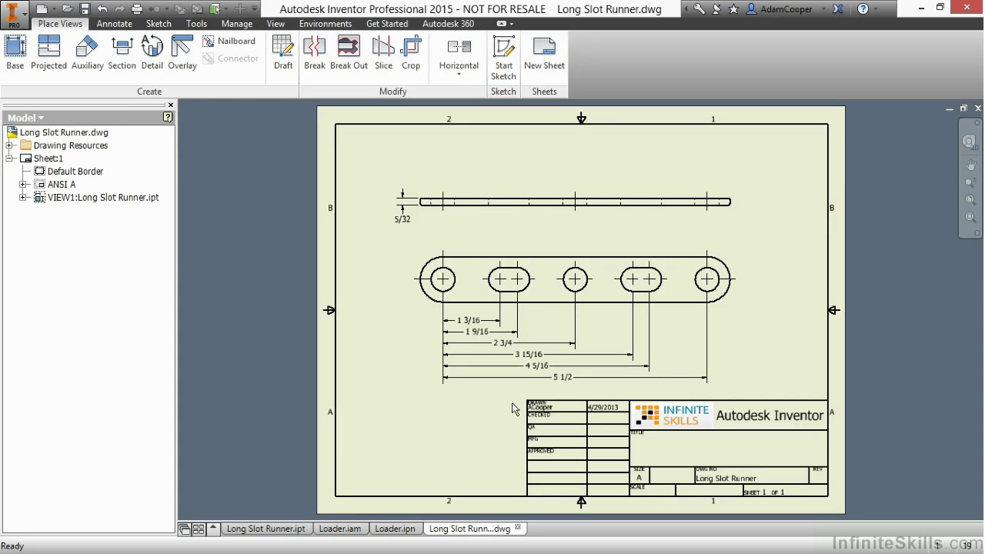